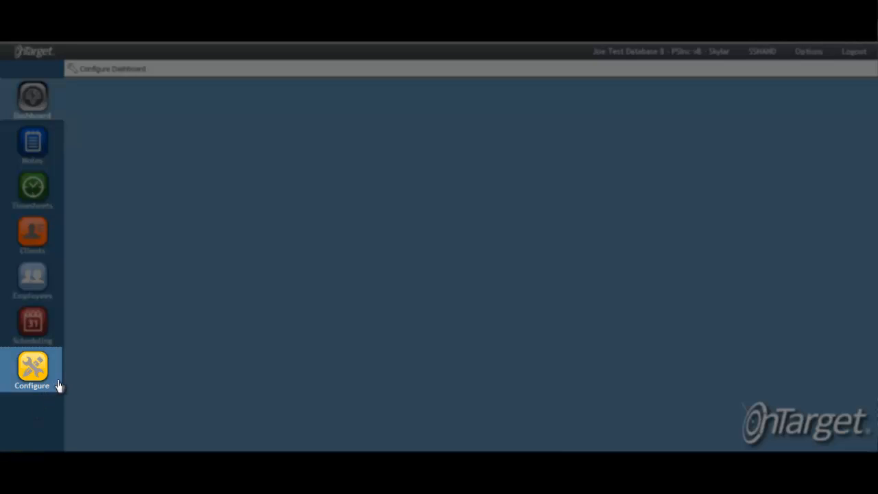
Open the Business Pay Types list in the employee list configuration
left_click(58, 382)
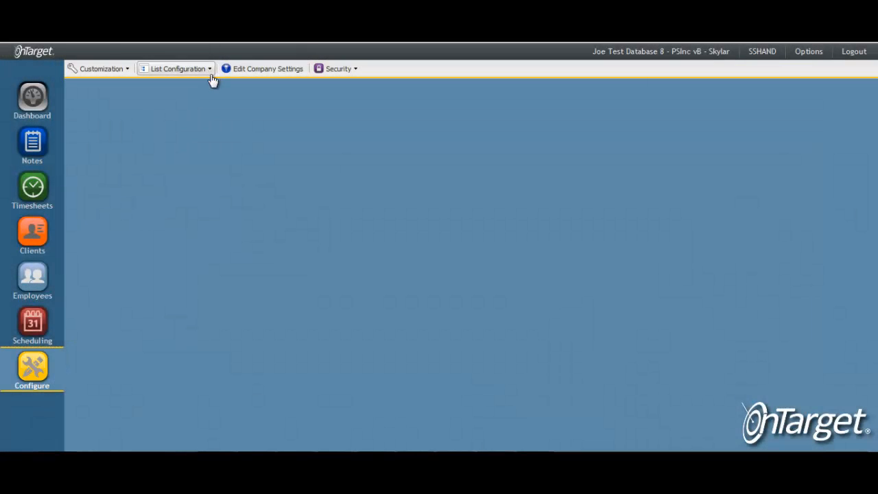
left_click(211, 76)
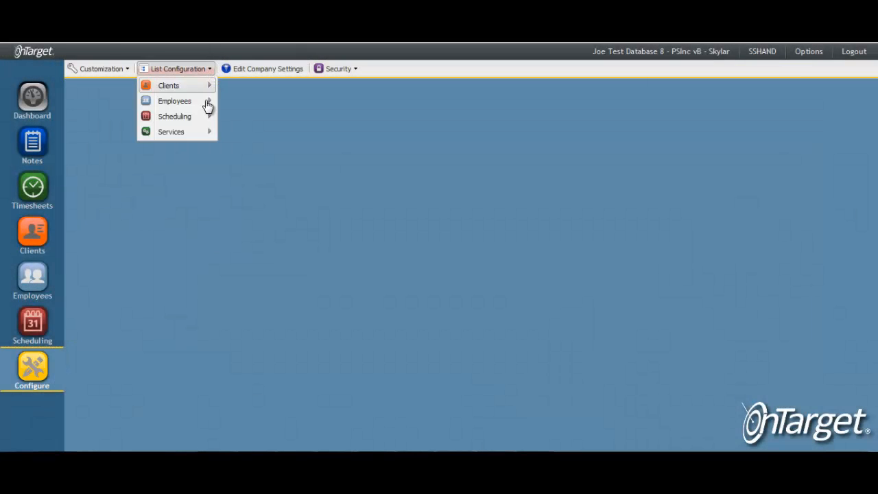
mouse_move(210, 104)
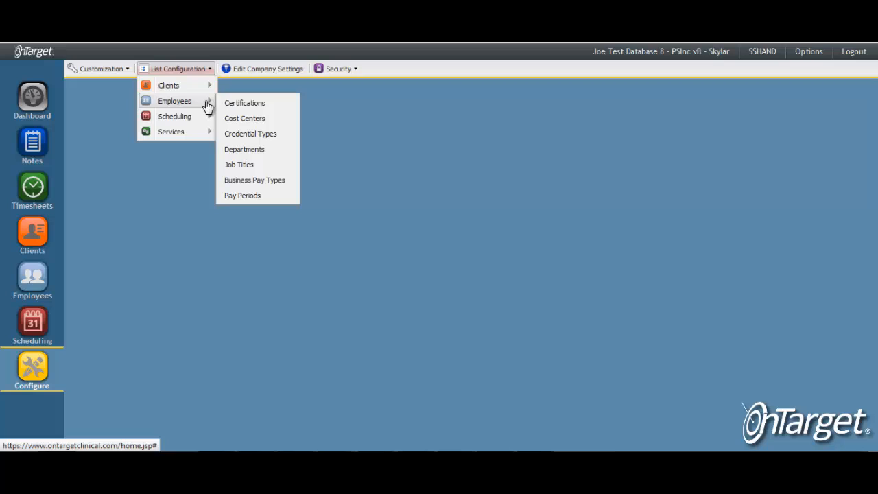
left_click(292, 182)
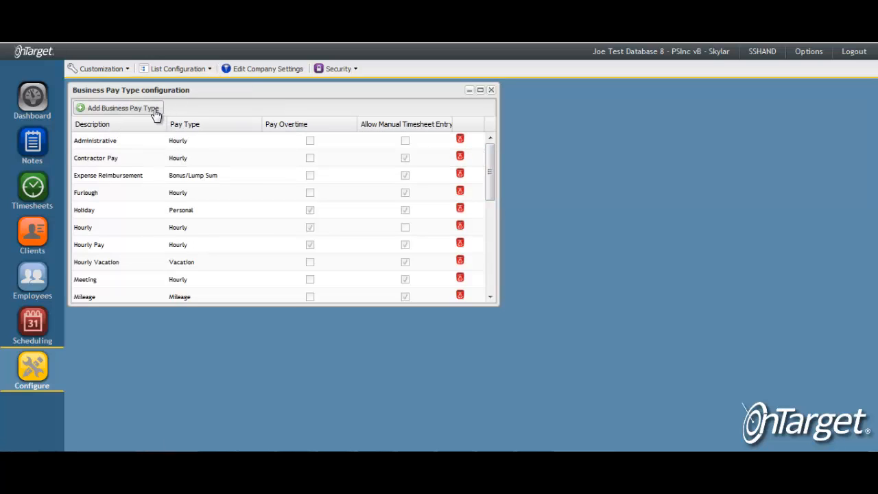
Start a business pay type with the description Hourly, review the available pay type choices and cancel the entry
left_click(156, 112)
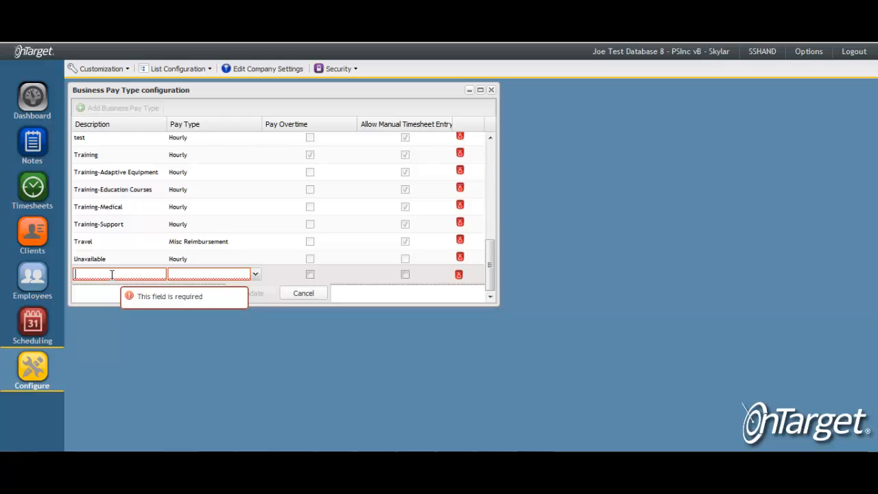
type("Hourly")
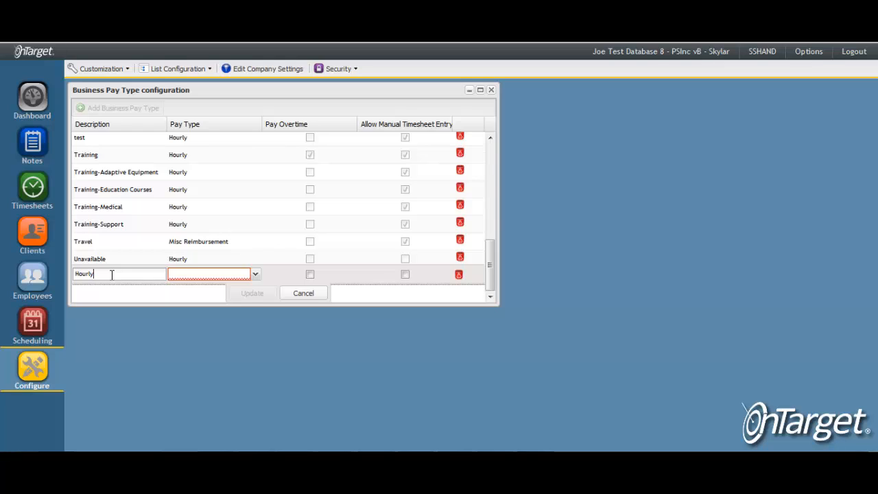
left_click(256, 277)
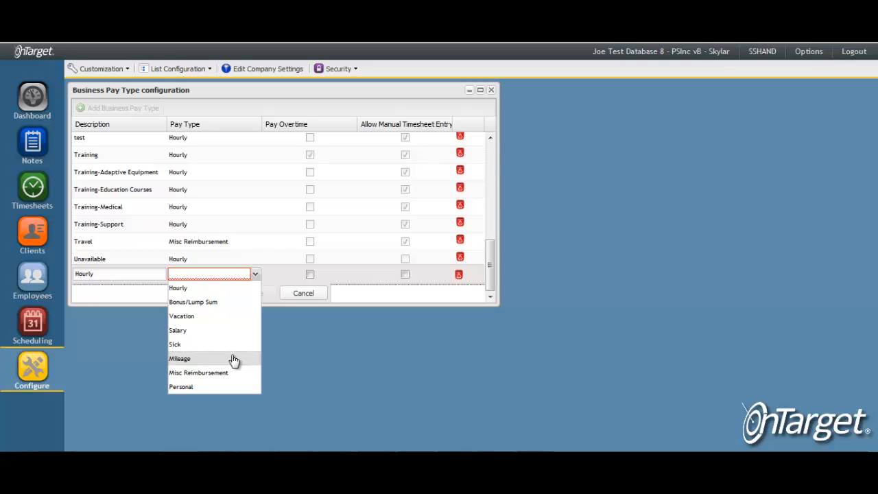
left_click(303, 293)
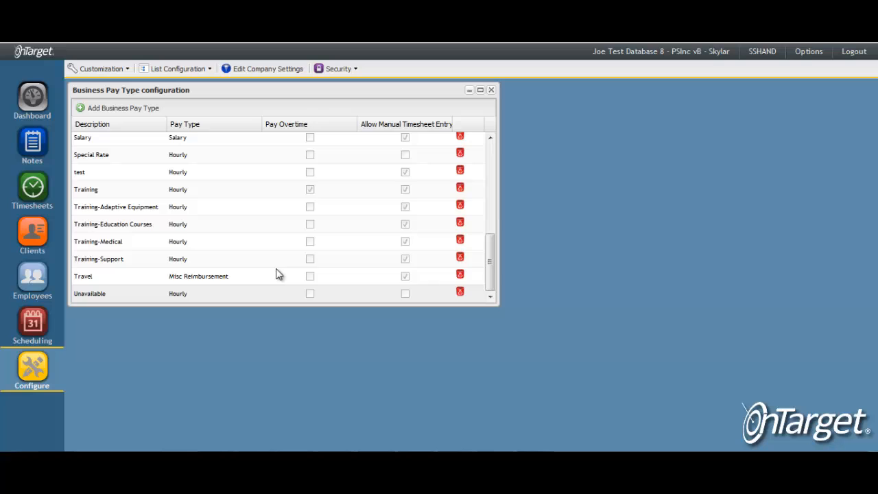
Start a time record on the selected timesheet as Non-Billable with the pay type Hourly Pay - Charlotte - HCS
left_click(49, 206)
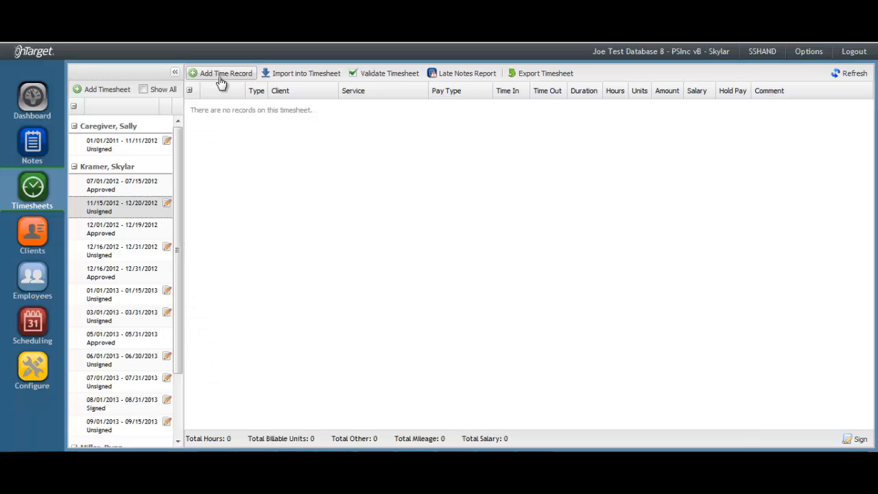
left_click(220, 75)
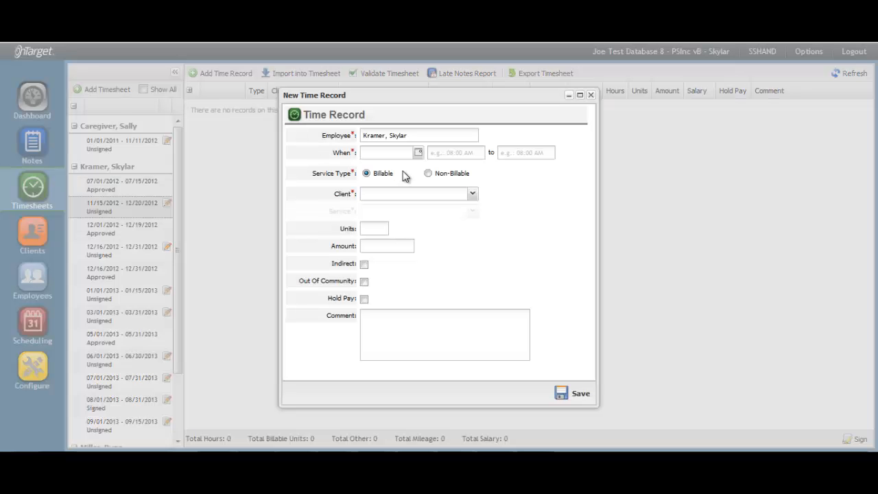
left_click(427, 174)
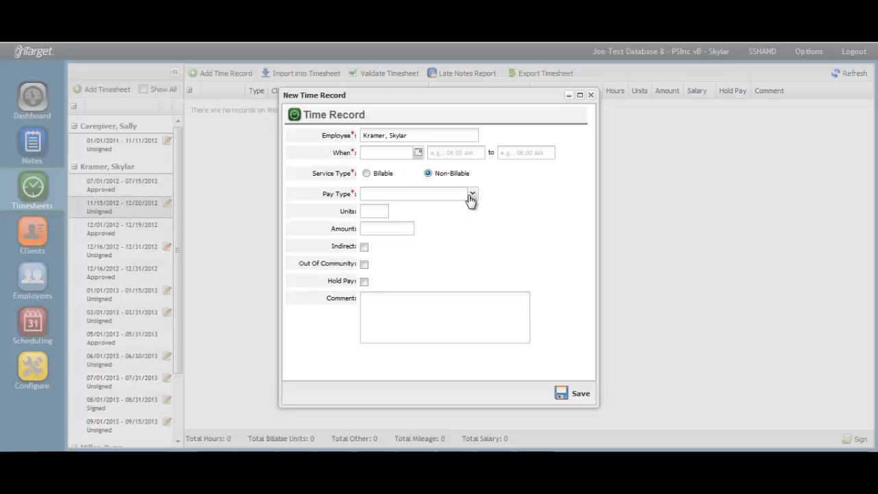
left_click(474, 197)
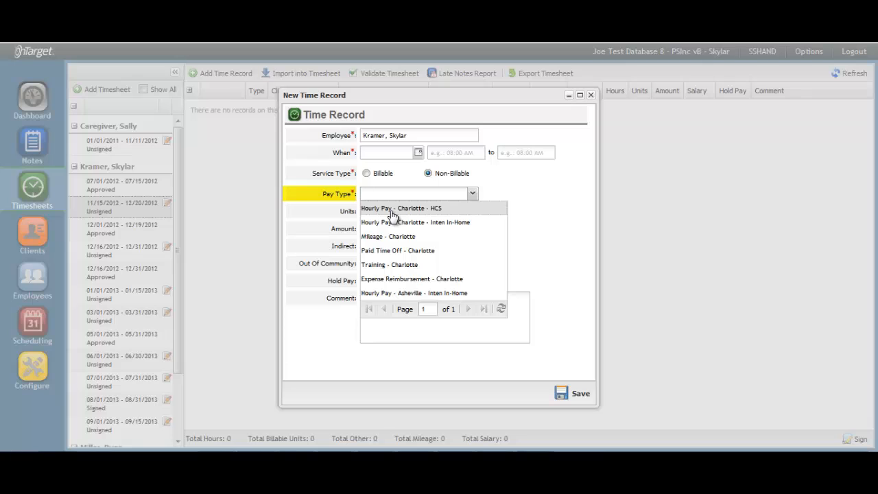
left_click(392, 210)
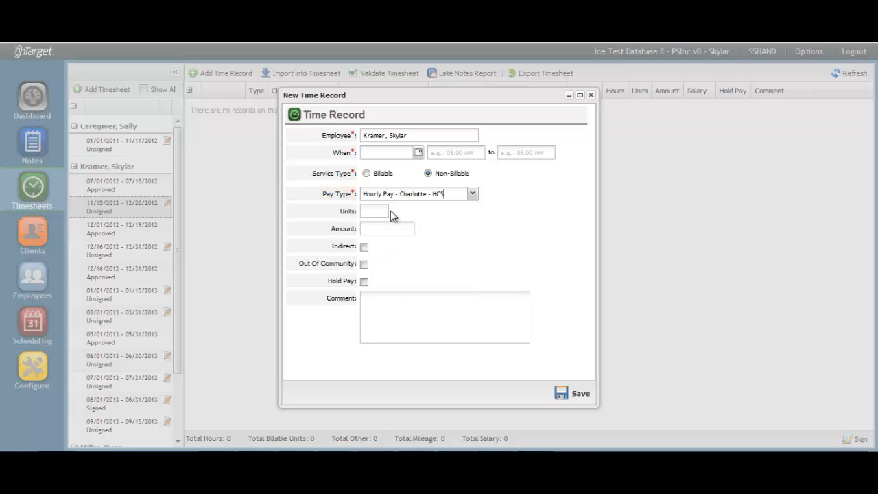
Set the time record to run from 08:00 AM to 09:00 AM
left_click(430, 152)
type("08:0")
type("0800a")
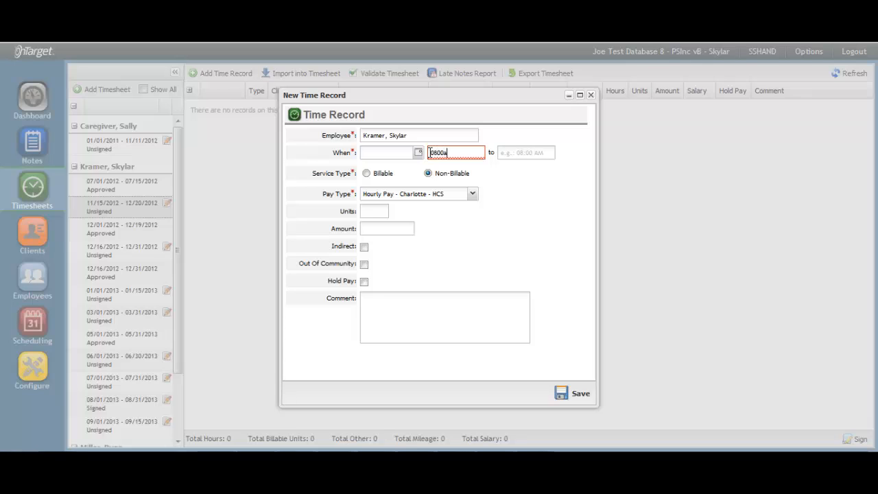
key("Tab")
type("0900")
key("Tab")
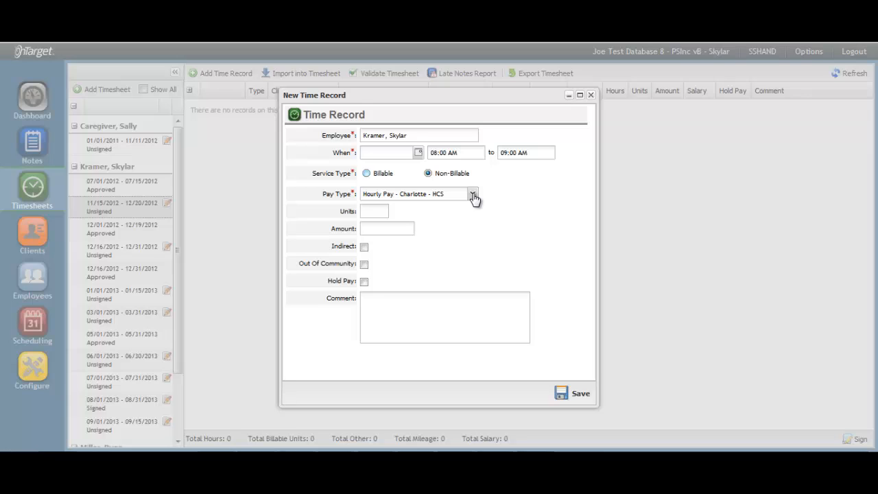
Change the time record's pay type to Mileage - Charlotte and enter 50 units
left_click(473, 195)
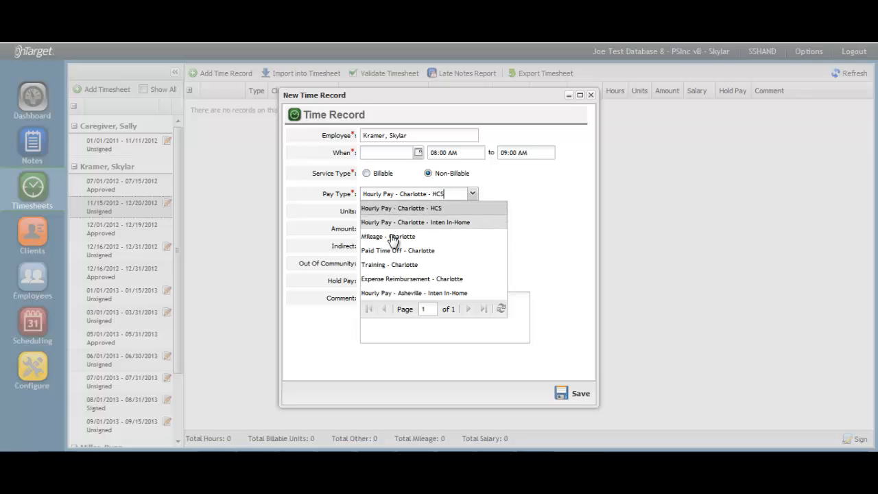
left_click(433, 239)
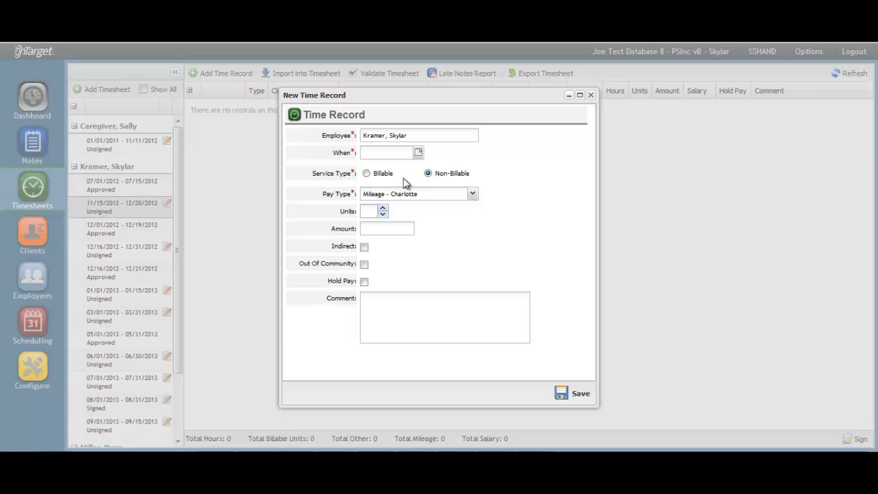
left_click(375, 211)
type("50")
Change the pay type to Expense Reimbursement - Charlotte with an amount of 150, and close the time record without saving
left_click(472, 195)
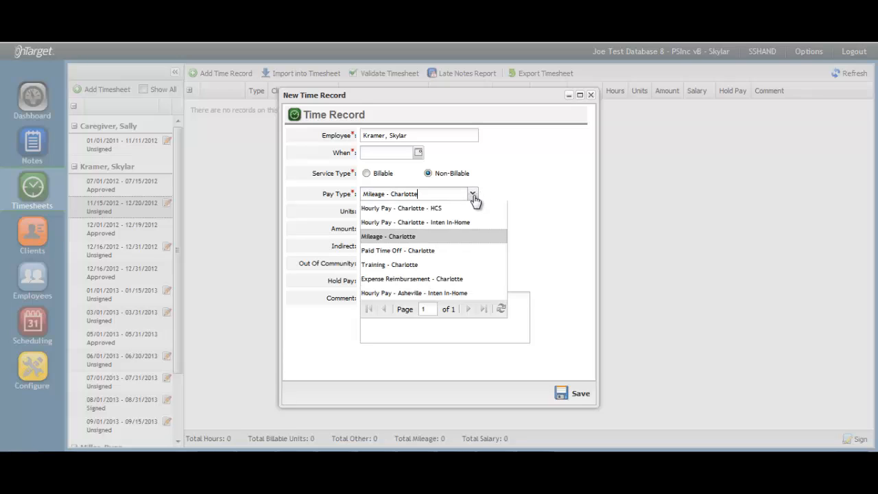
left_click(401, 279)
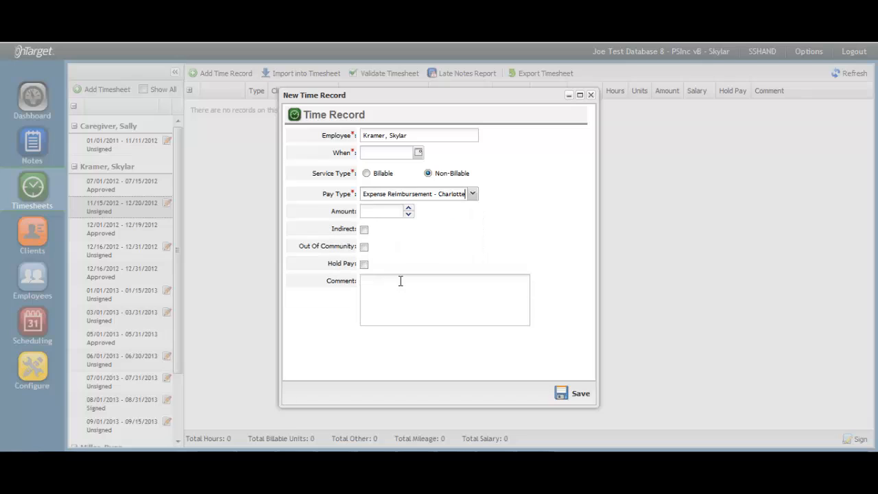
left_click(370, 211)
type("150")
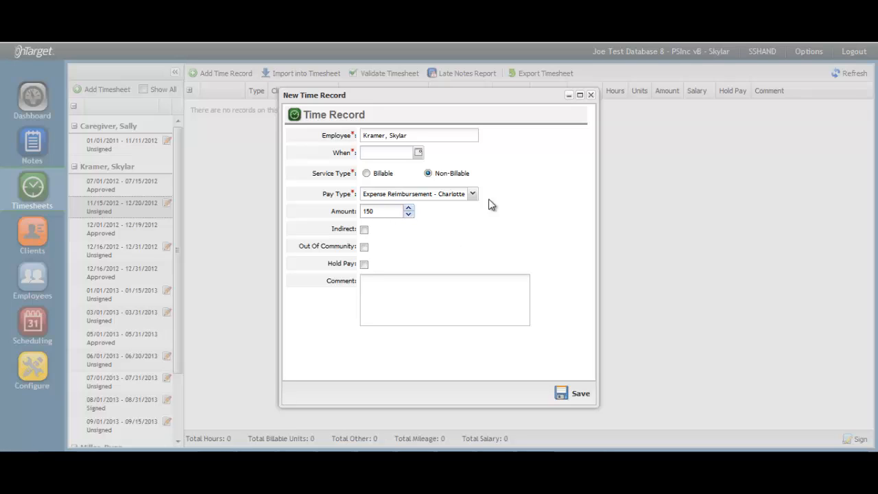
left_click(590, 96)
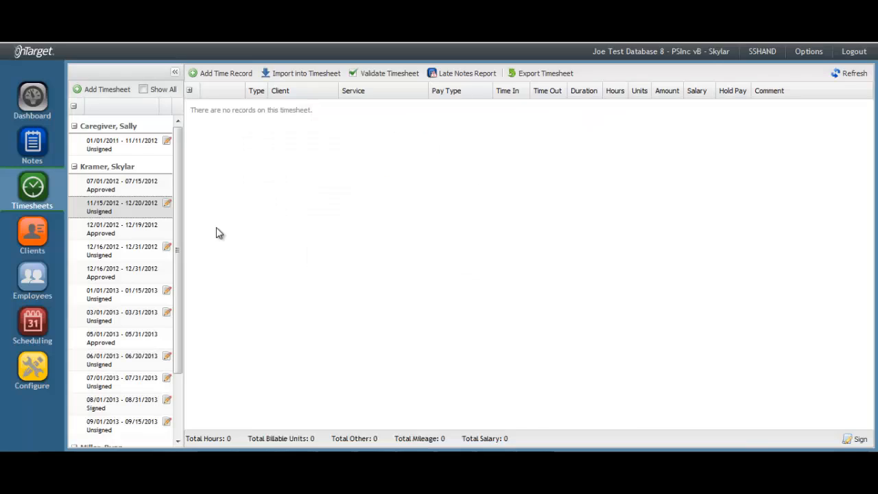
Return to the business pay type configuration, examine the pay type choices for a new entry and cancel it
left_click(47, 379)
left_click(131, 110)
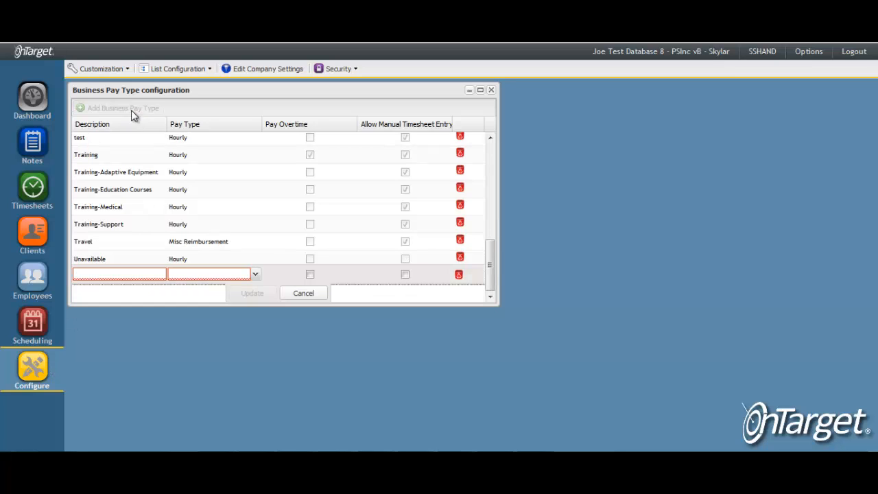
left_click(254, 280)
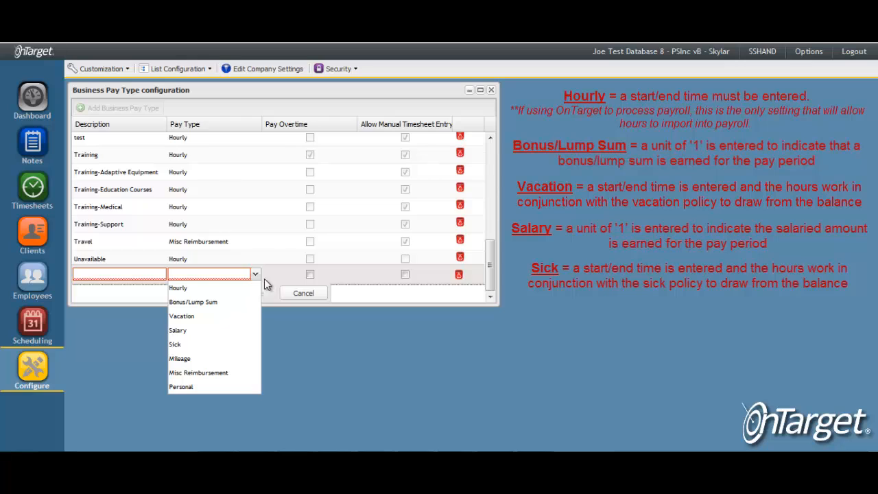
left_click(256, 275)
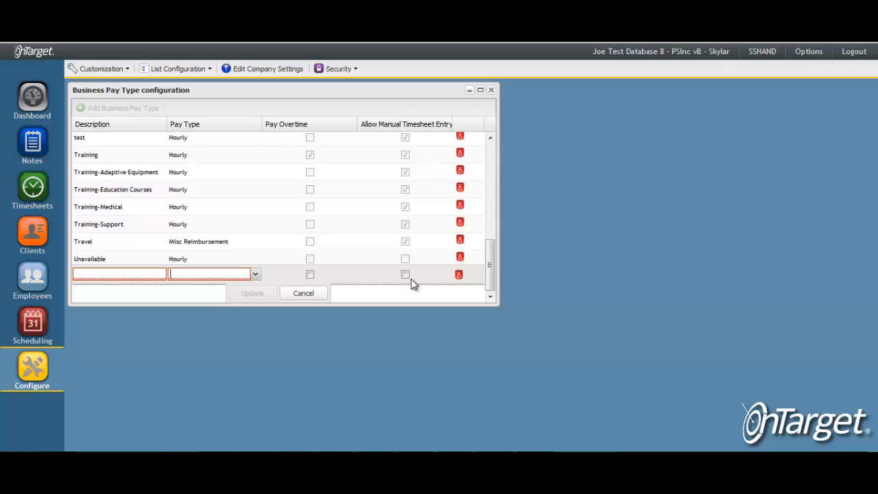
left_click(308, 294)
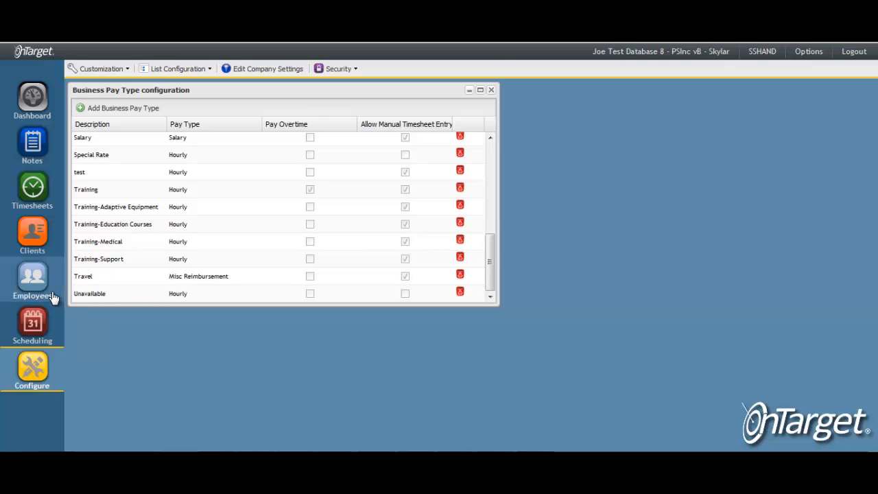
Open the first listed employee's pay types, examine the fields of a new pay type entry and cancel it
left_click(33, 281)
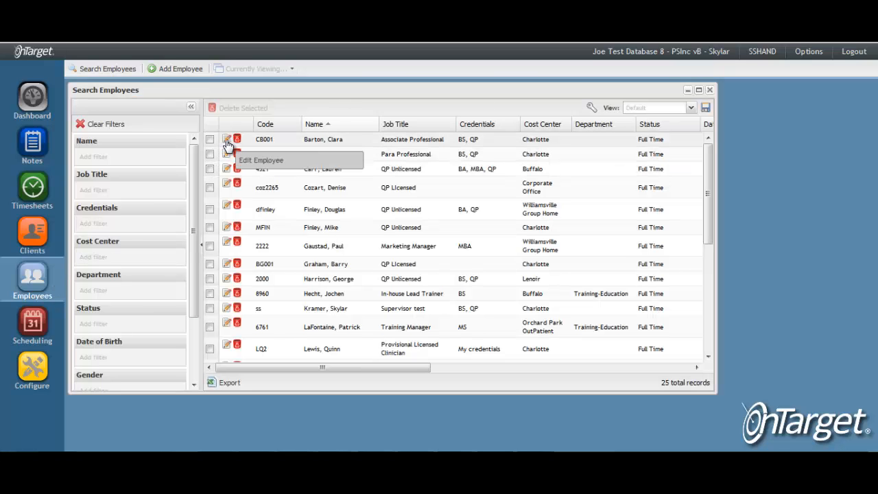
left_click(227, 141)
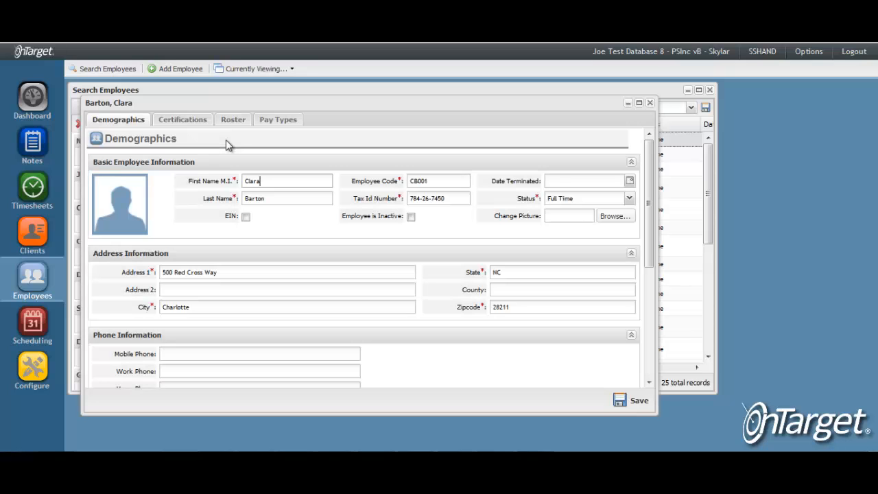
left_click(280, 127)
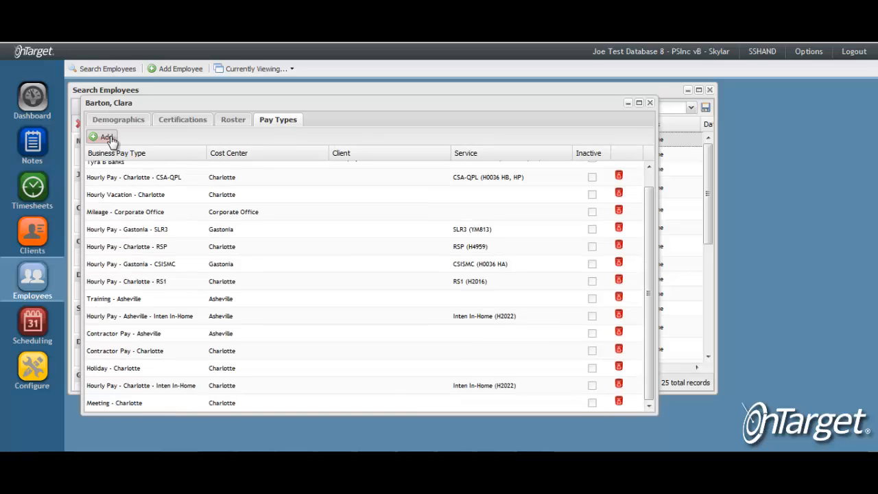
left_click(110, 138)
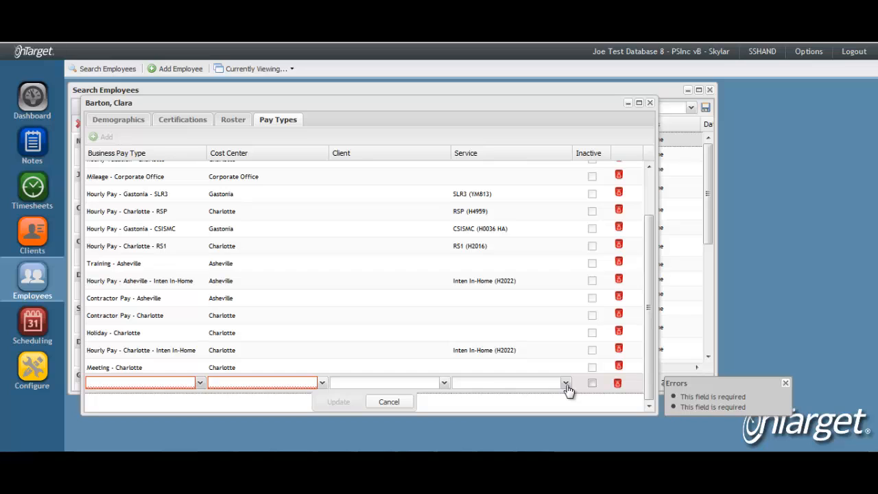
left_click(395, 404)
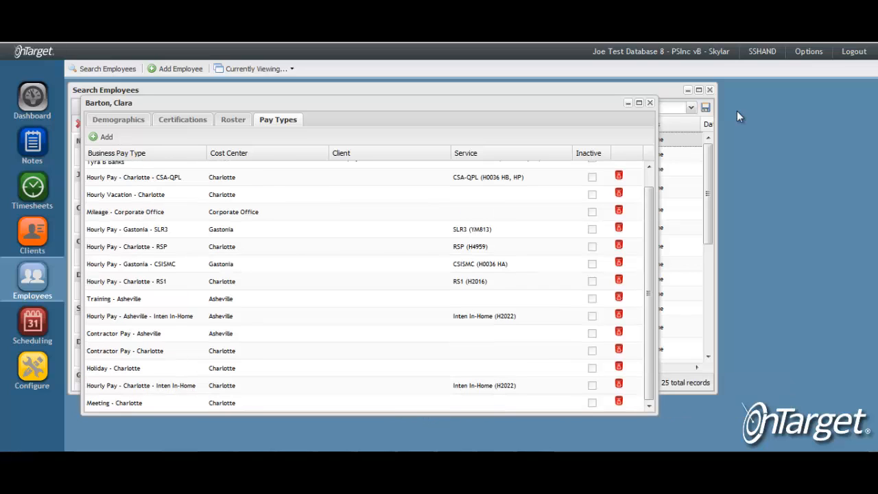
Show the support contact choices among the application's options
left_click(815, 60)
mouse_move(793, 161)
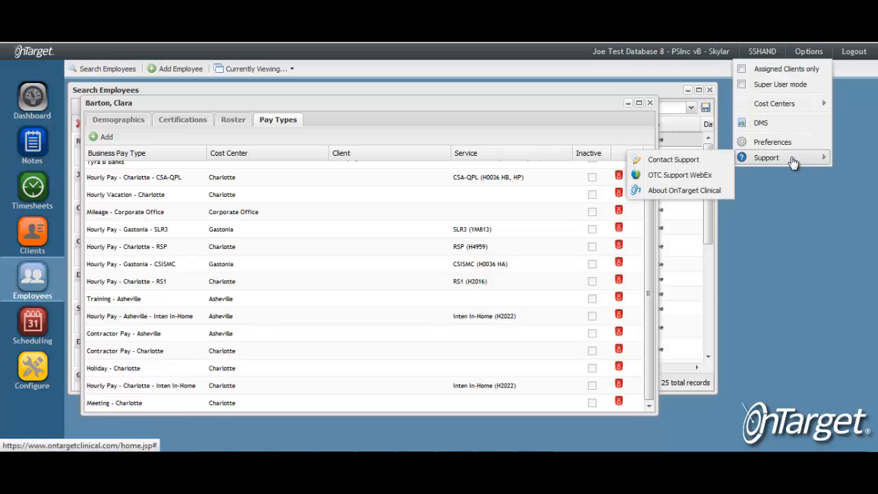